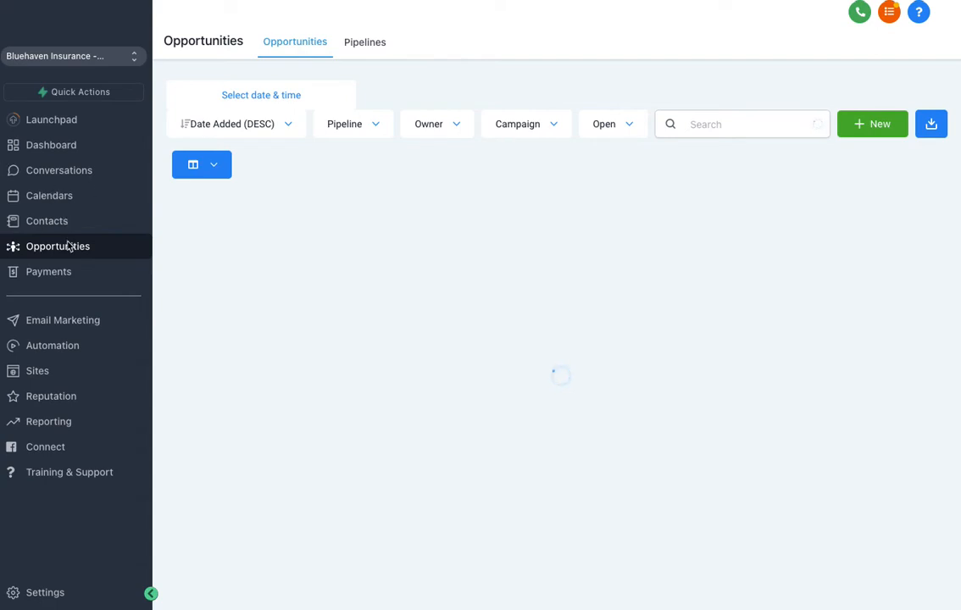
# Open a blank new-pipeline form from the Pipelines section of Settings
pyautogui.click(40, 594)
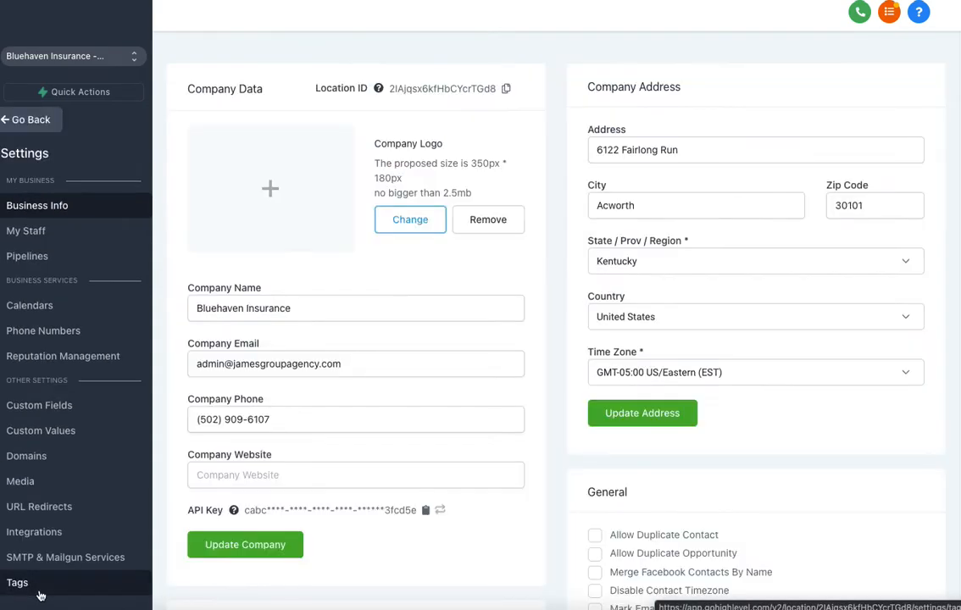
pyautogui.click(28, 258)
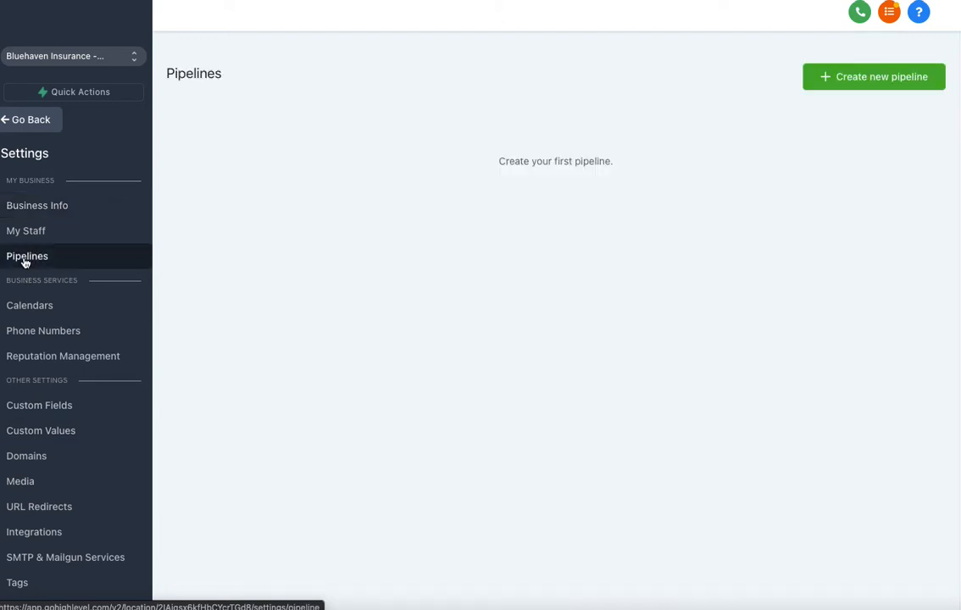
pyautogui.click(856, 79)
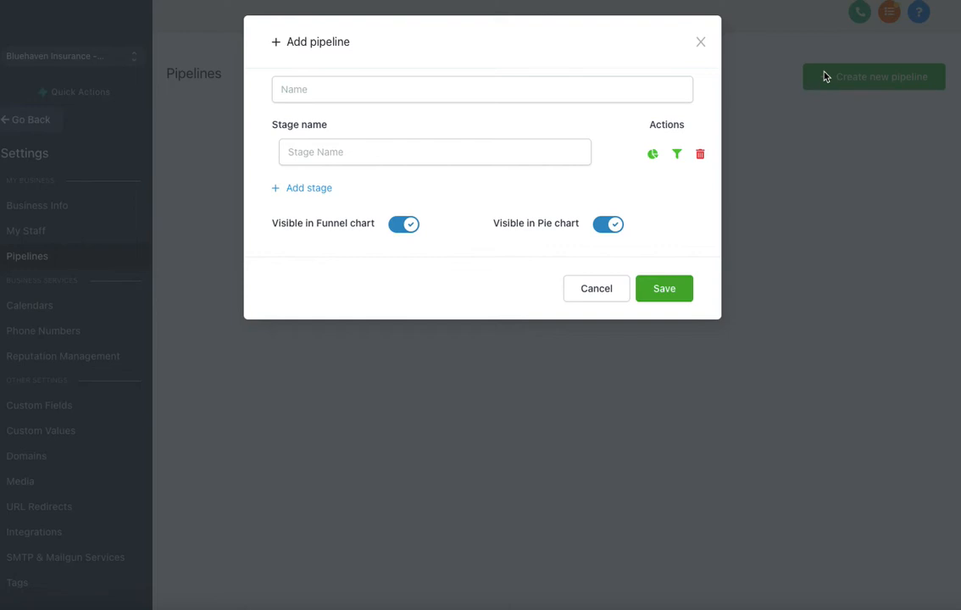
# Name the pipeline 'Sales pipeline' and add stages Lead, Appointment and Working
pyautogui.click(298, 88)
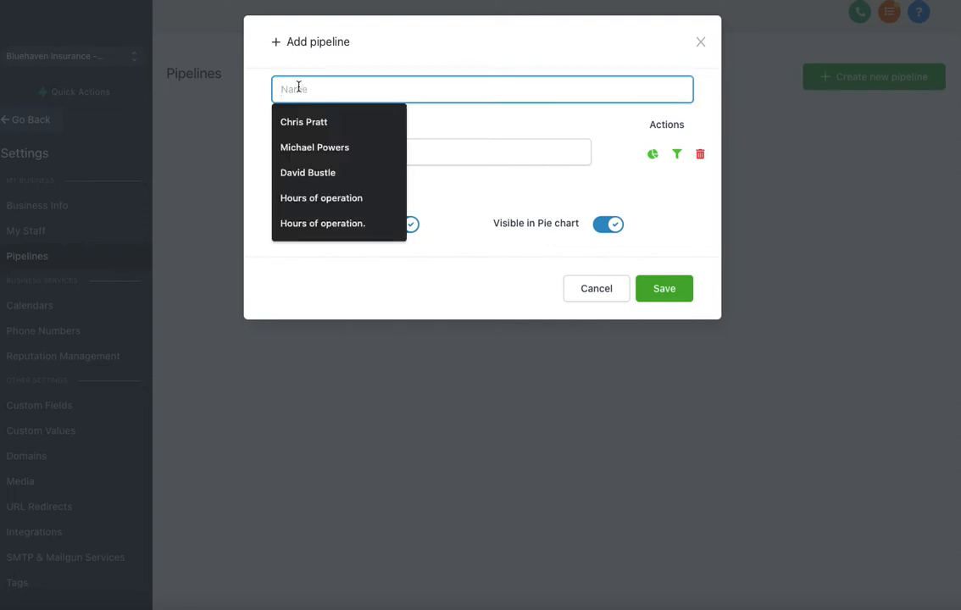
pyautogui.write('Sales pipeline')
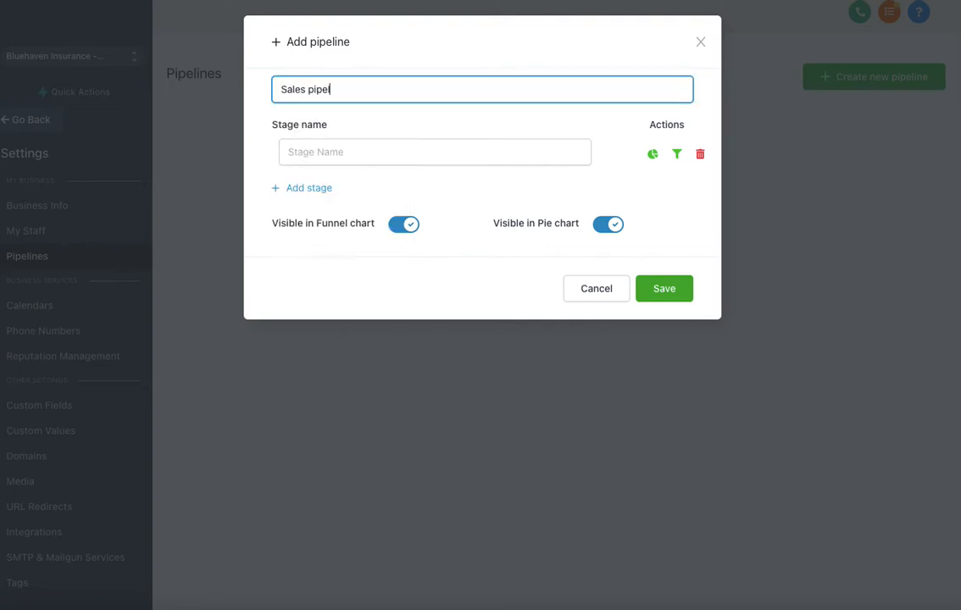
pyautogui.click(299, 147)
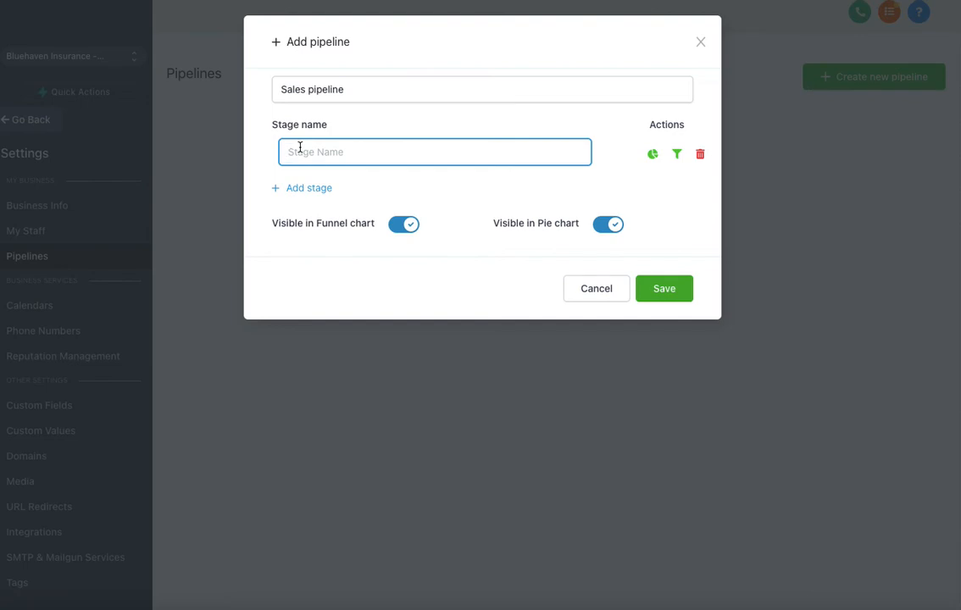
pyautogui.write('Lead')
pyautogui.click(312, 188)
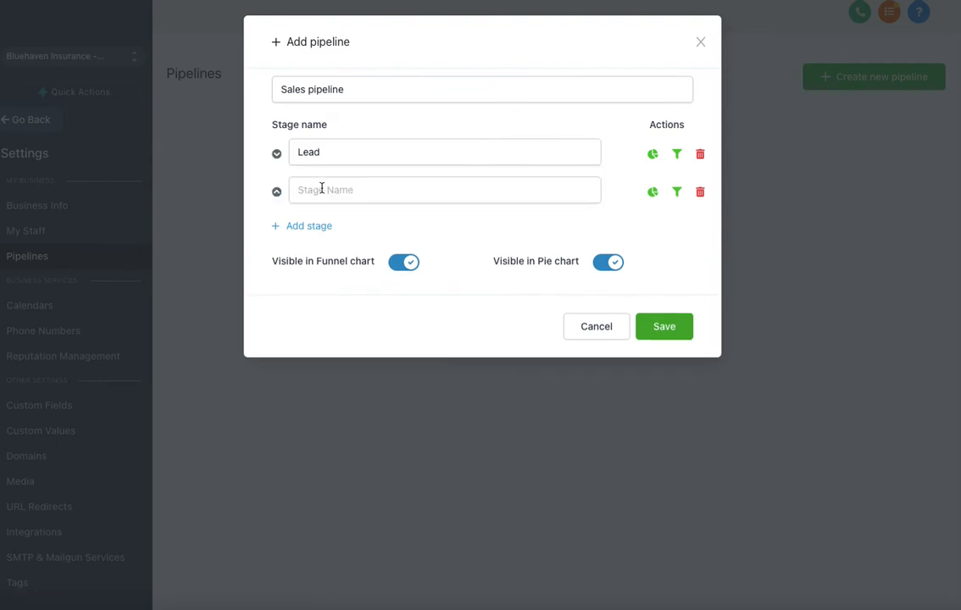
pyautogui.click(319, 187)
pyautogui.write('Ap')
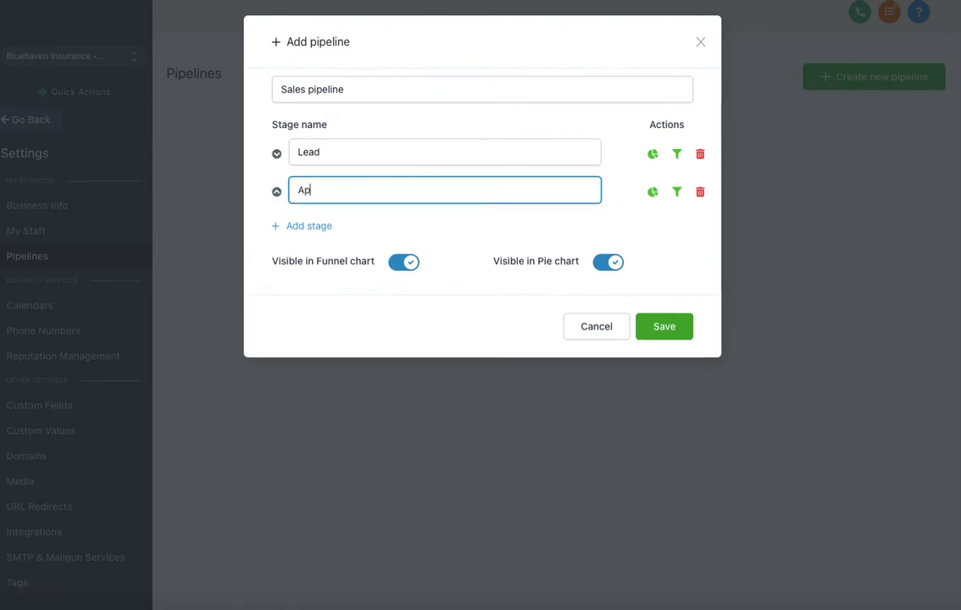
pyautogui.write('pointment')
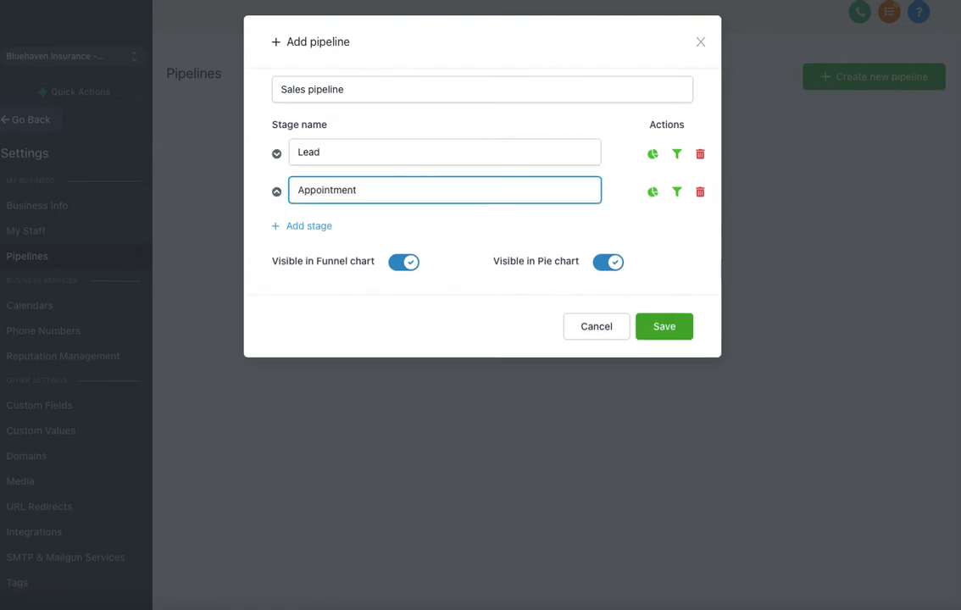
pyautogui.click(309, 227)
pyautogui.click(323, 224)
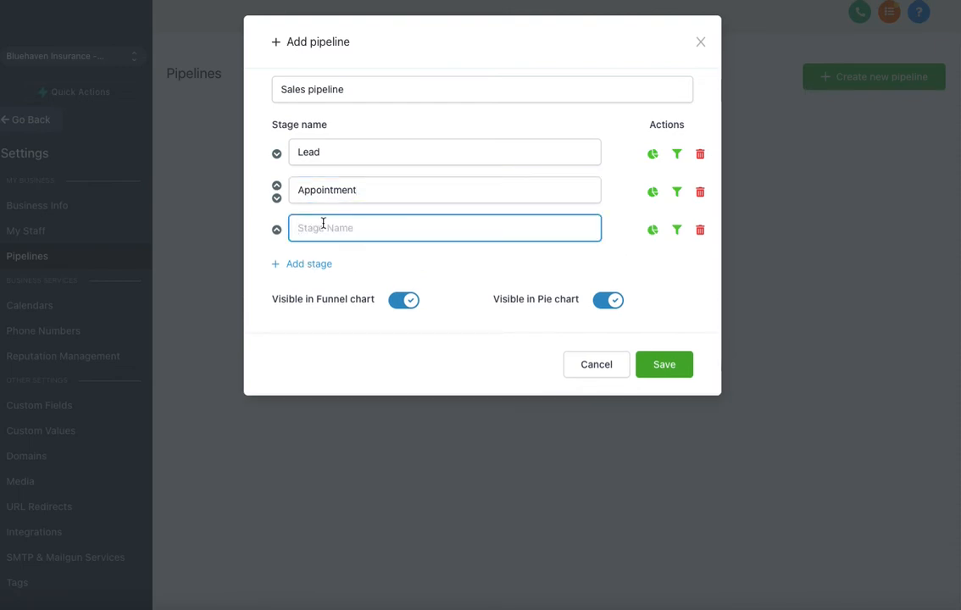
pyautogui.write('Working')
# Add the remaining stages Contract, Sold and Unsold
pyautogui.click(320, 263)
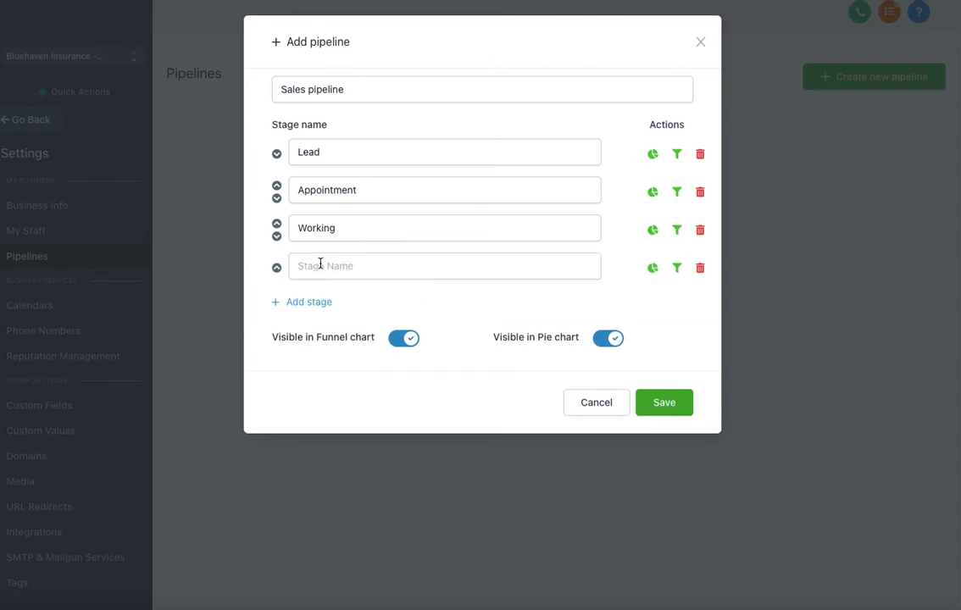
pyautogui.click(321, 265)
pyautogui.write('Contrac')
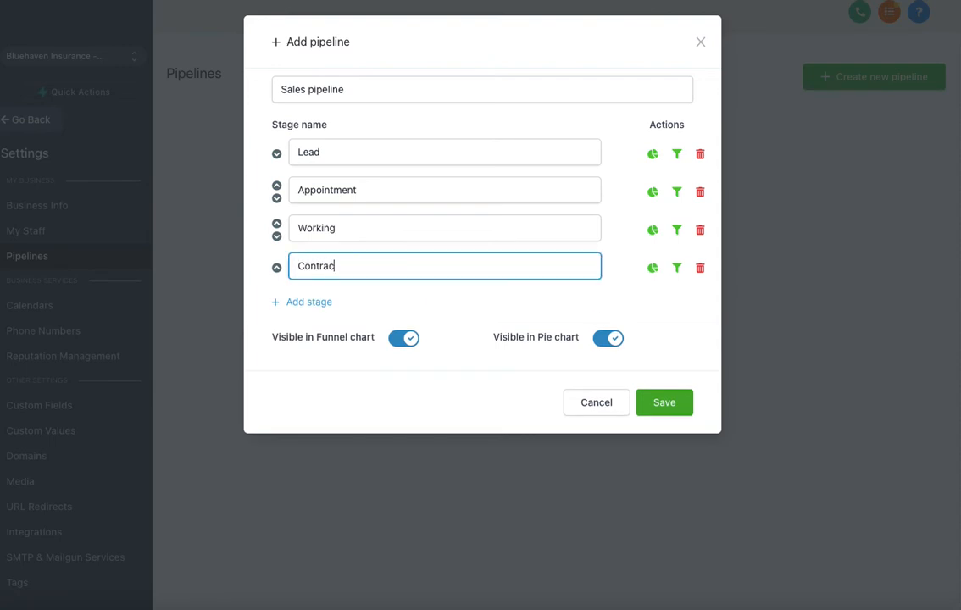
pyautogui.write('t')
pyautogui.click(318, 301)
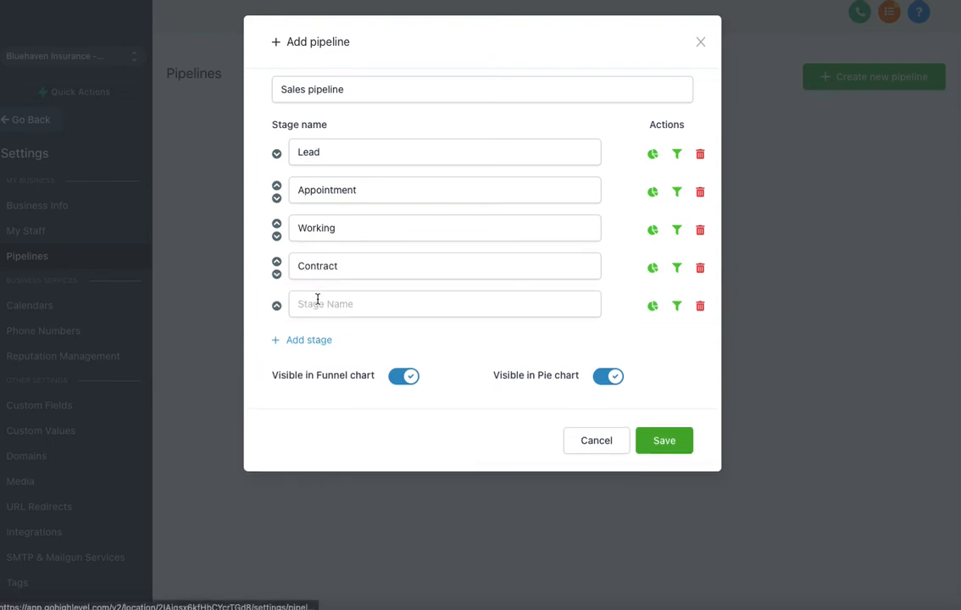
pyautogui.click(319, 302)
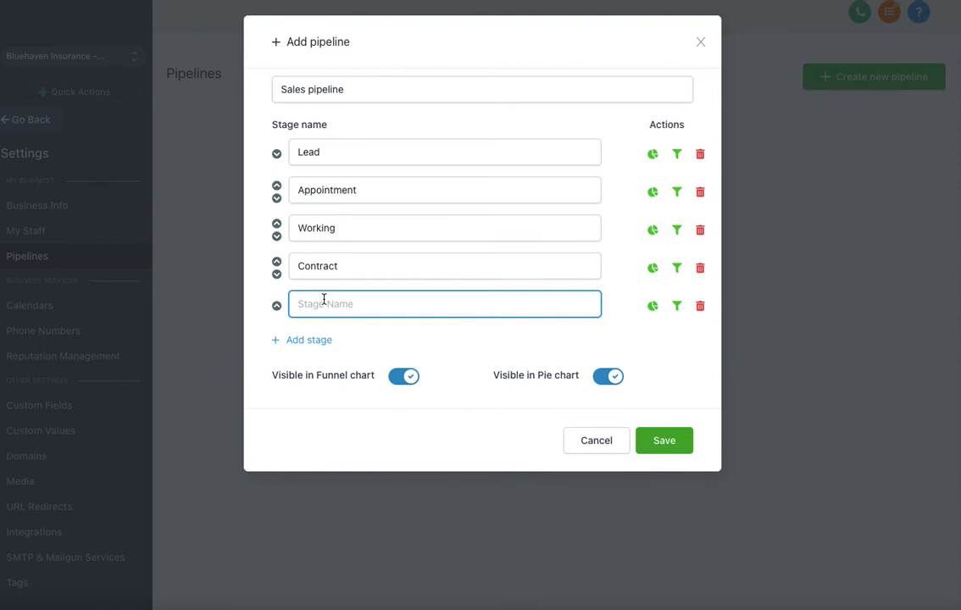
pyautogui.write('Sold')
pyautogui.click(333, 339)
pyautogui.click(305, 341)
pyautogui.write('Un')
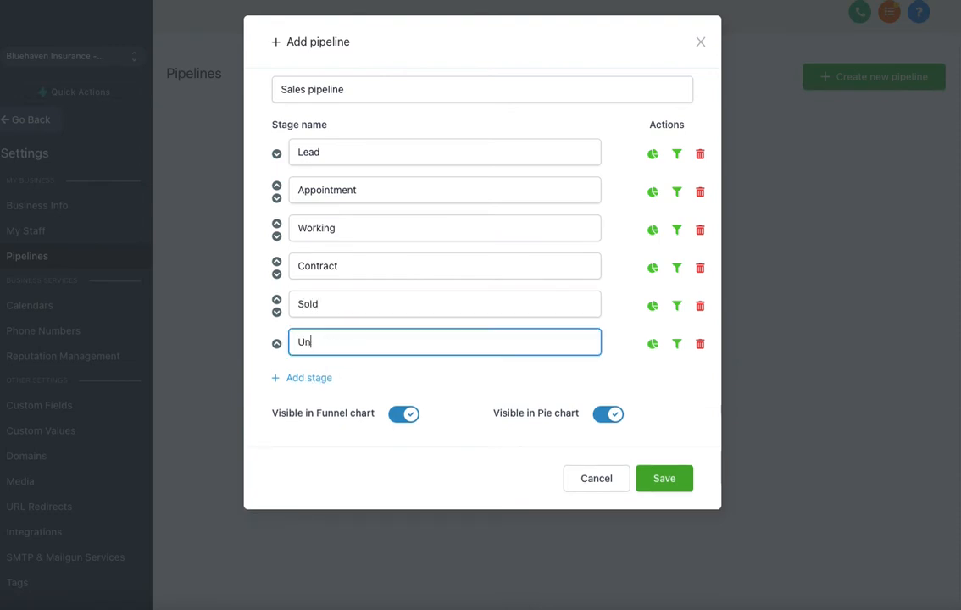
pyautogui.write('sold')
# Save the Sales pipeline, return to the Opportunities board, then go to Contacts
pyautogui.click(664, 478)
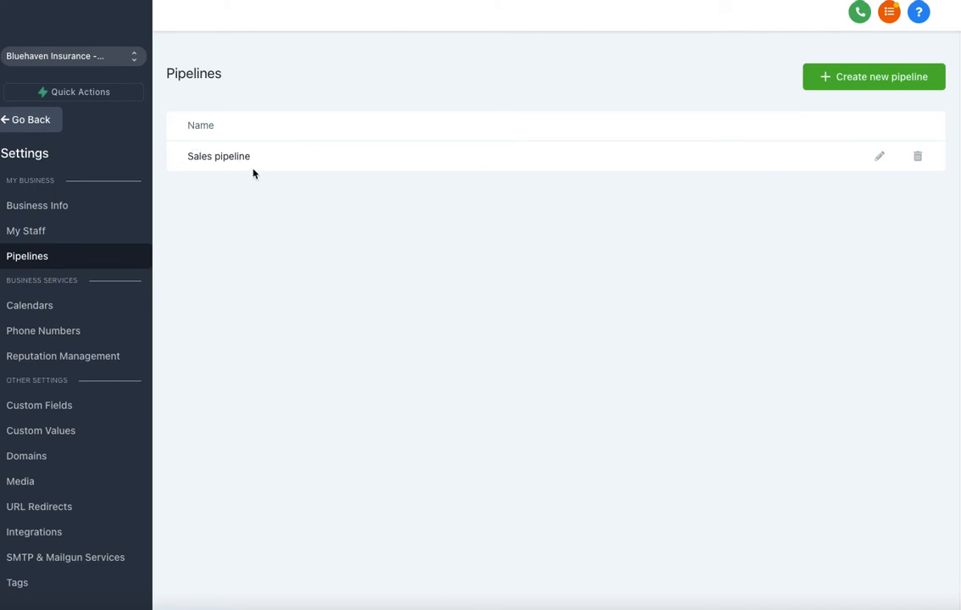
pyautogui.click(38, 123)
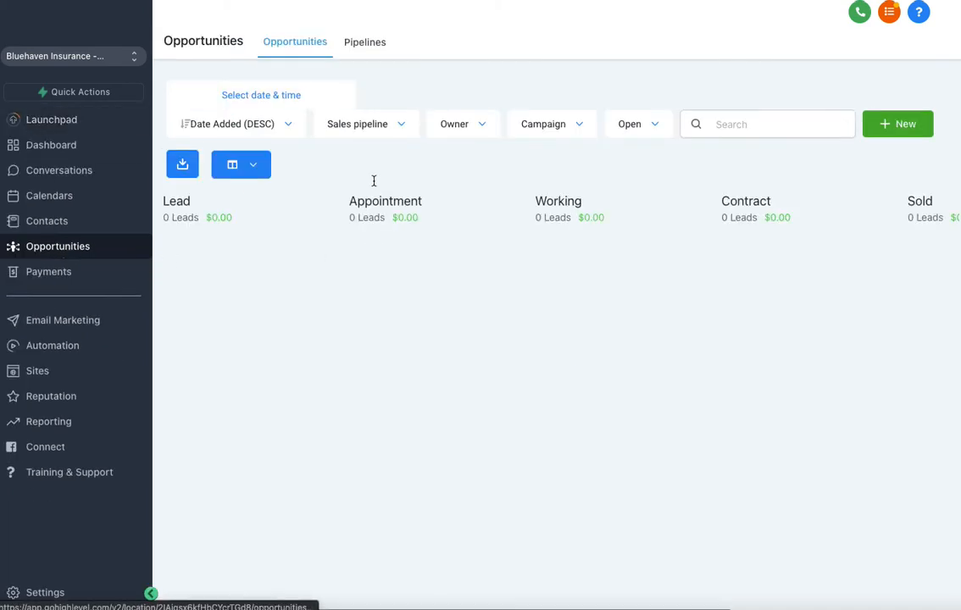
pyautogui.click(44, 224)
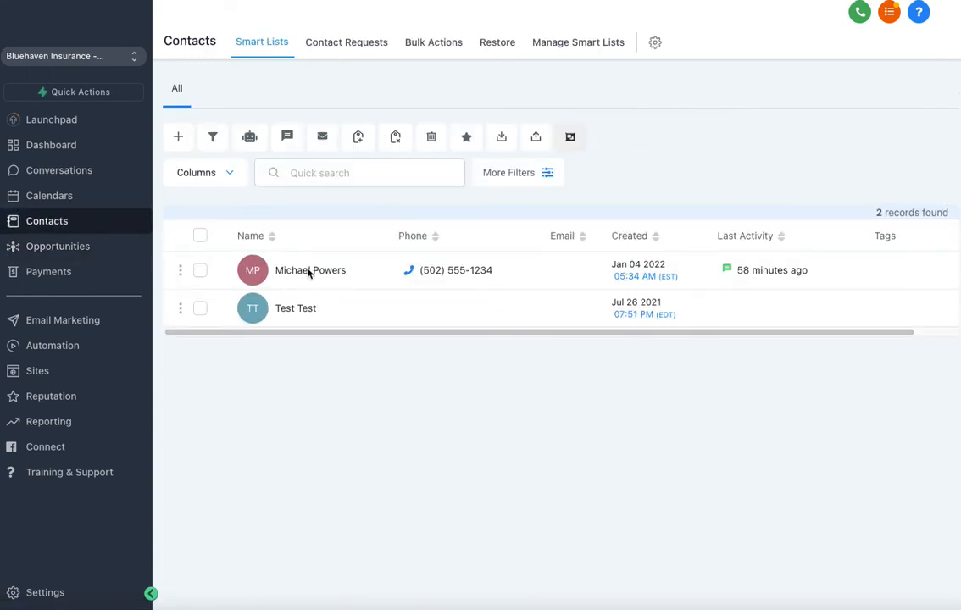
# Start a Sales Pipeline opportunity at Lead stage for the first contact, then cancel it
pyautogui.click(309, 271)
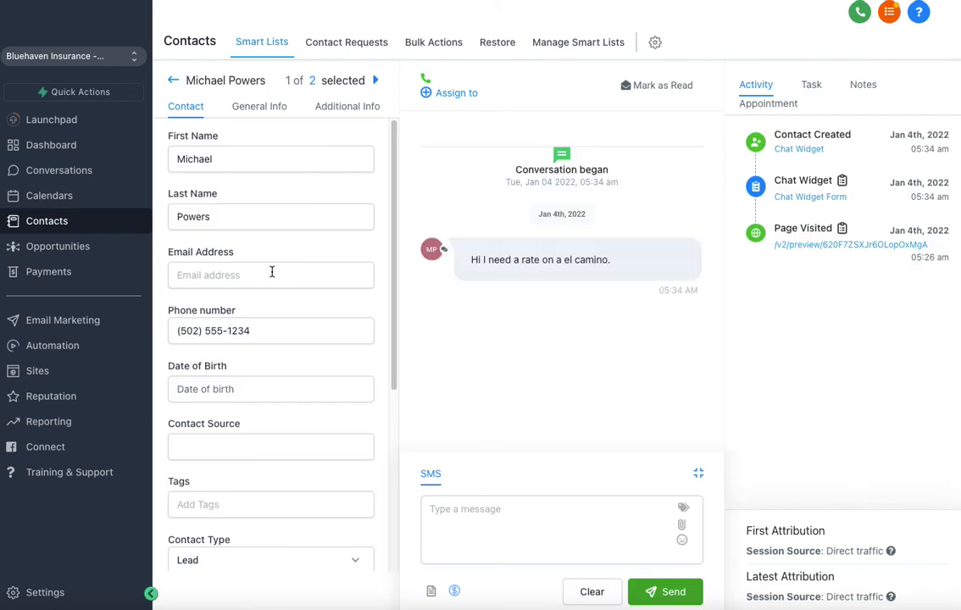
pyautogui.scroll(-4, 286, 319)
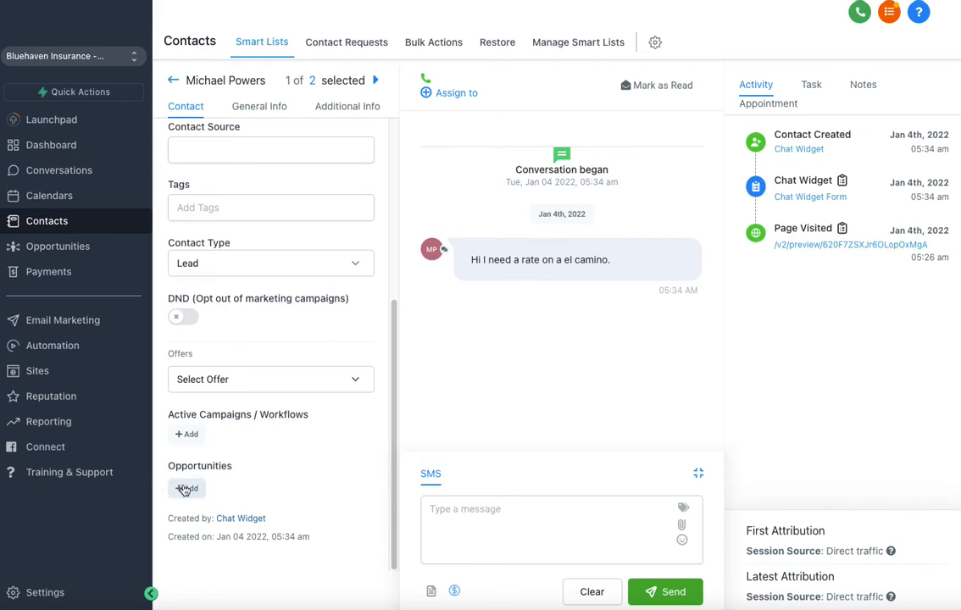
pyautogui.click(187, 488)
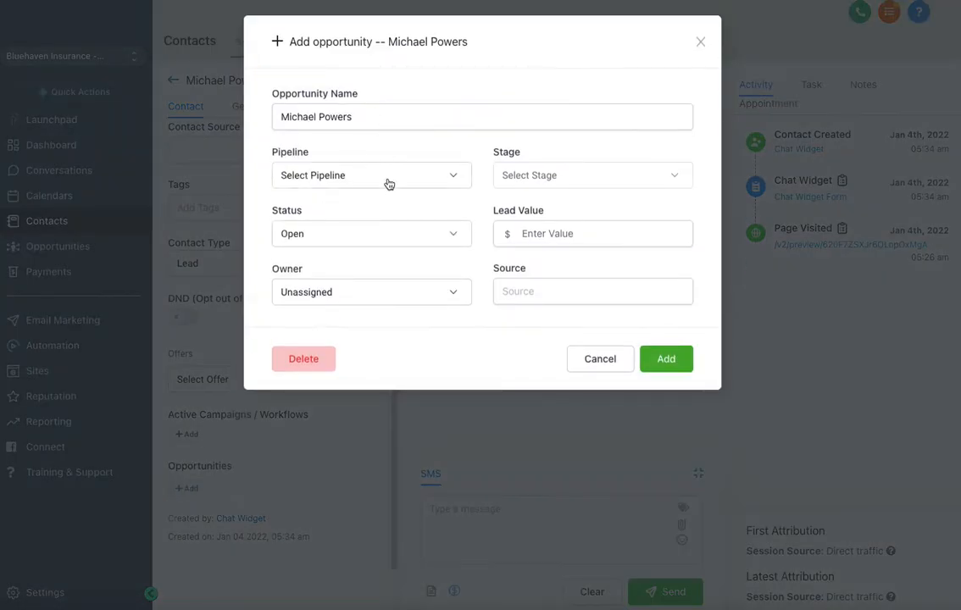
pyautogui.click(388, 178)
pyautogui.click(364, 208)
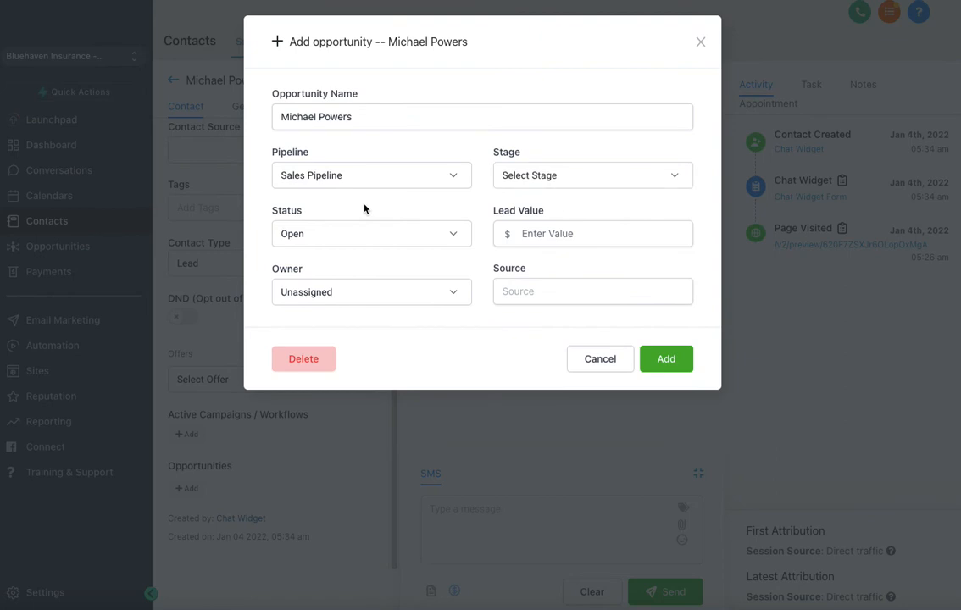
pyautogui.click(571, 177)
pyautogui.click(549, 209)
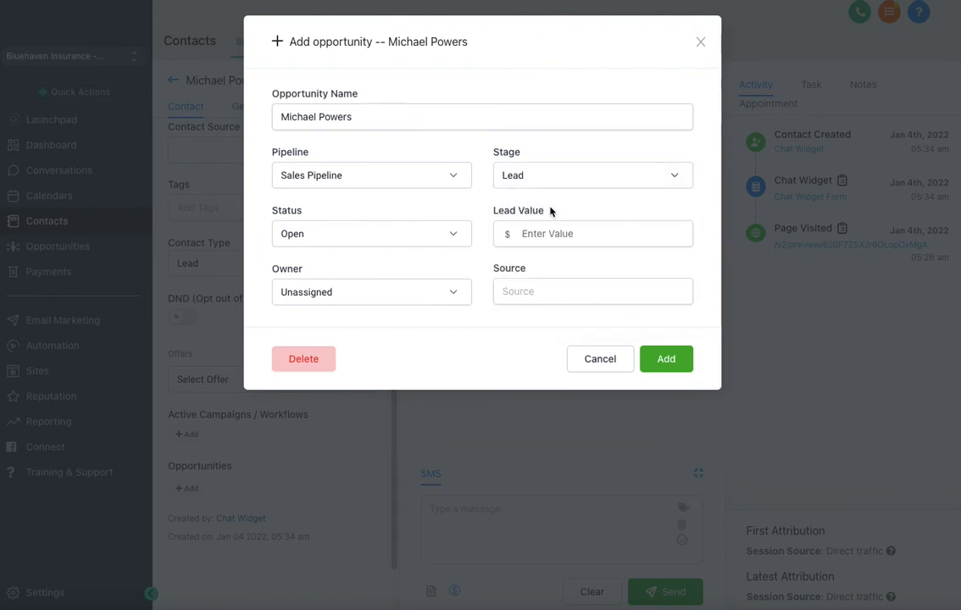
pyautogui.click(555, 233)
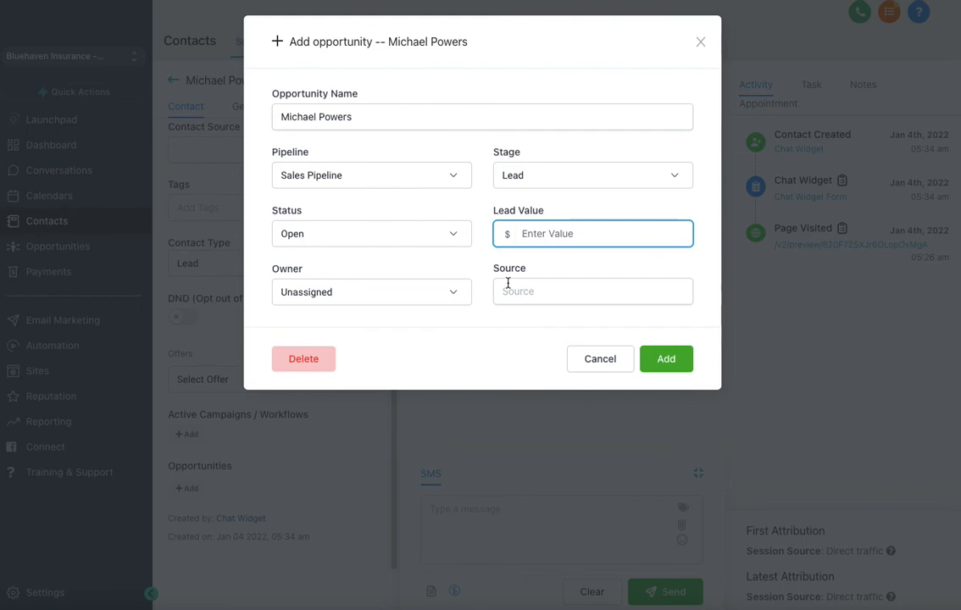
pyautogui.click(601, 359)
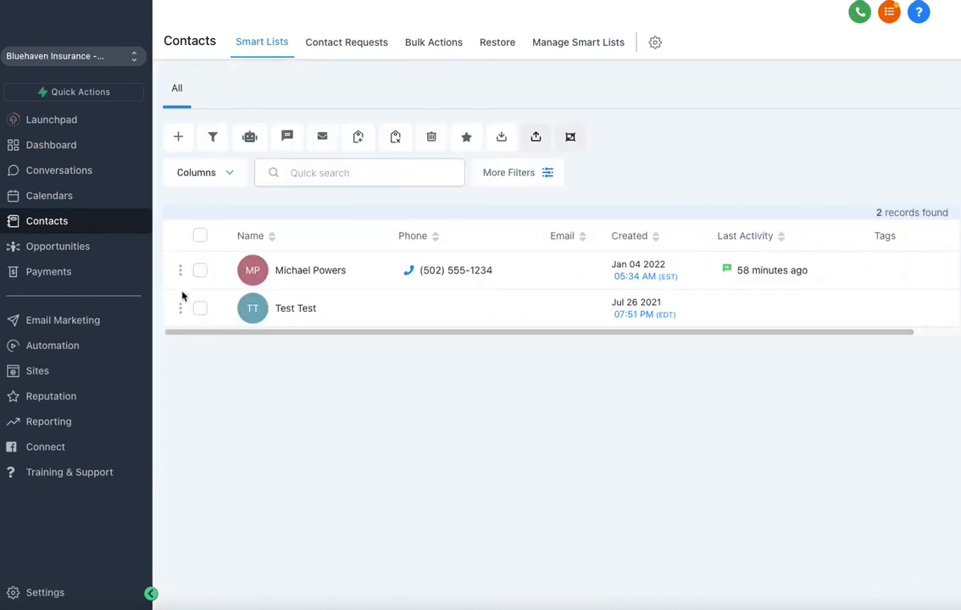
# Select the contact, choose Sales pipeline and Lead in the bulk opportunity form, then close it unsaved
pyautogui.click(200, 270)
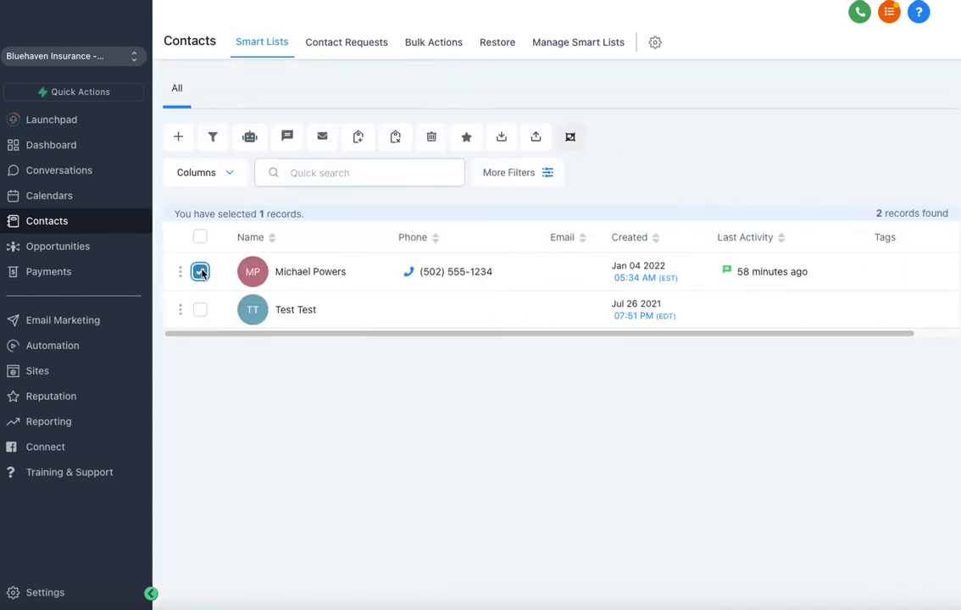
pyautogui.click(212, 139)
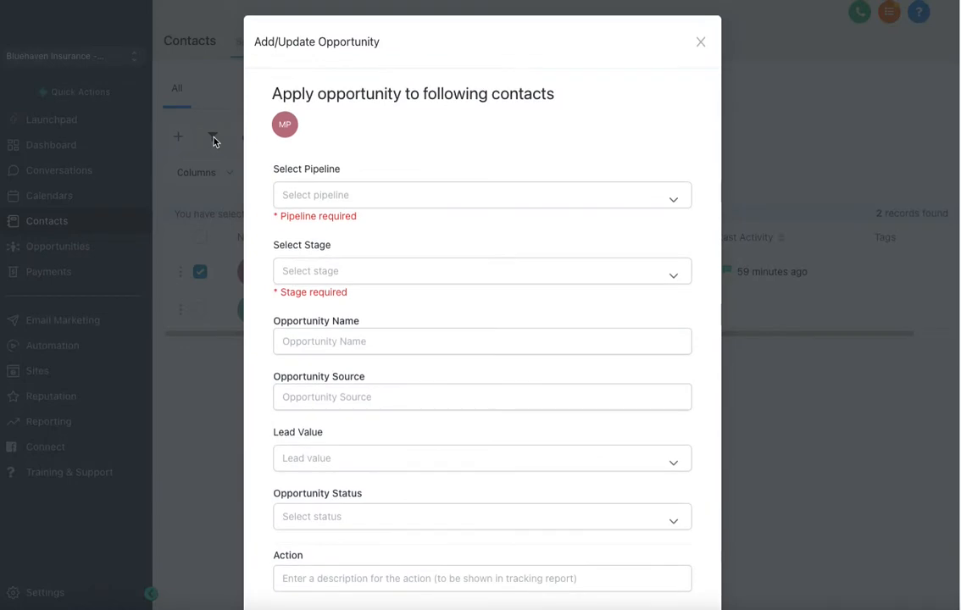
pyautogui.click(337, 194)
pyautogui.click(330, 247)
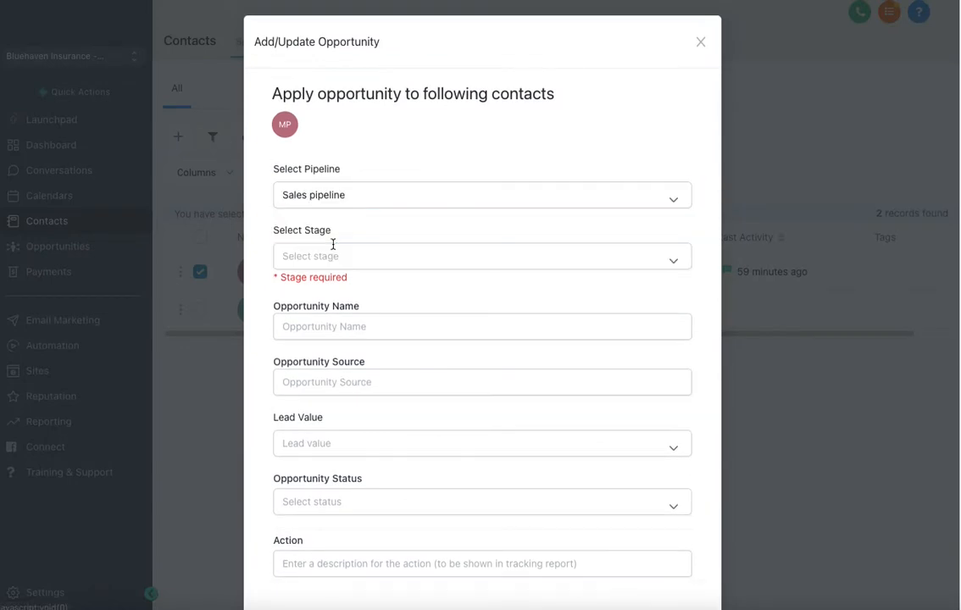
pyautogui.click(335, 255)
pyautogui.click(333, 307)
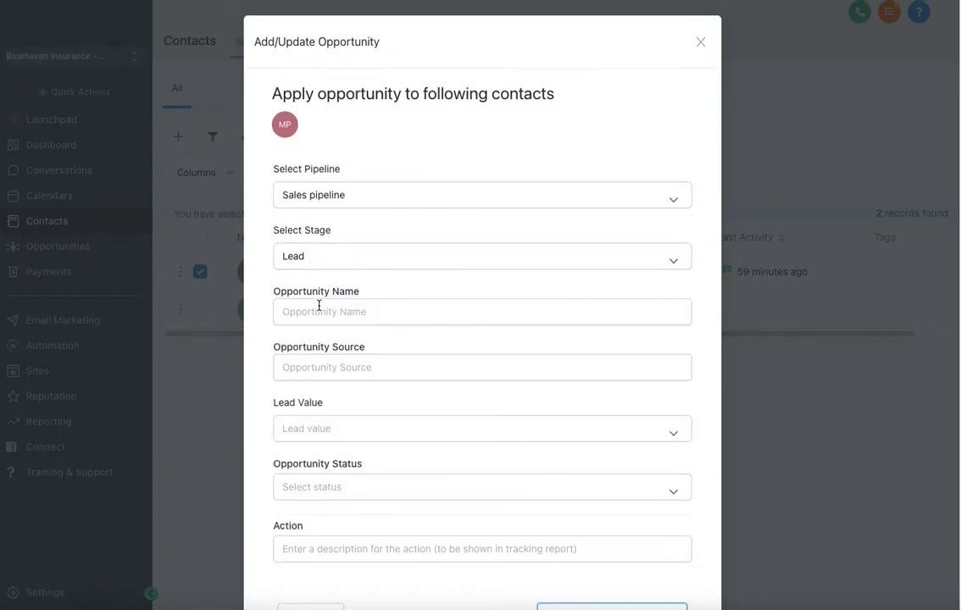
pyautogui.click(321, 310)
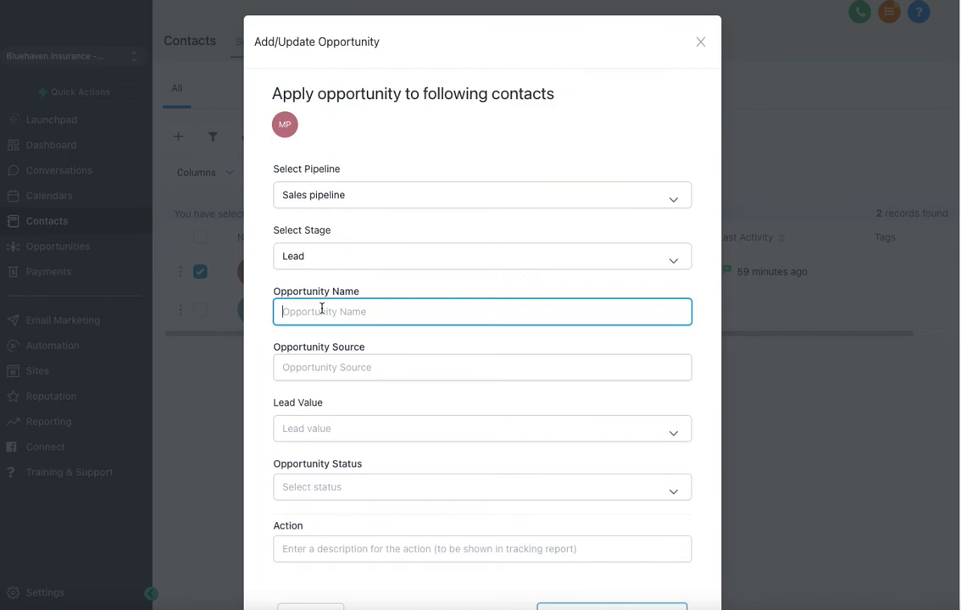
pyautogui.click(701, 46)
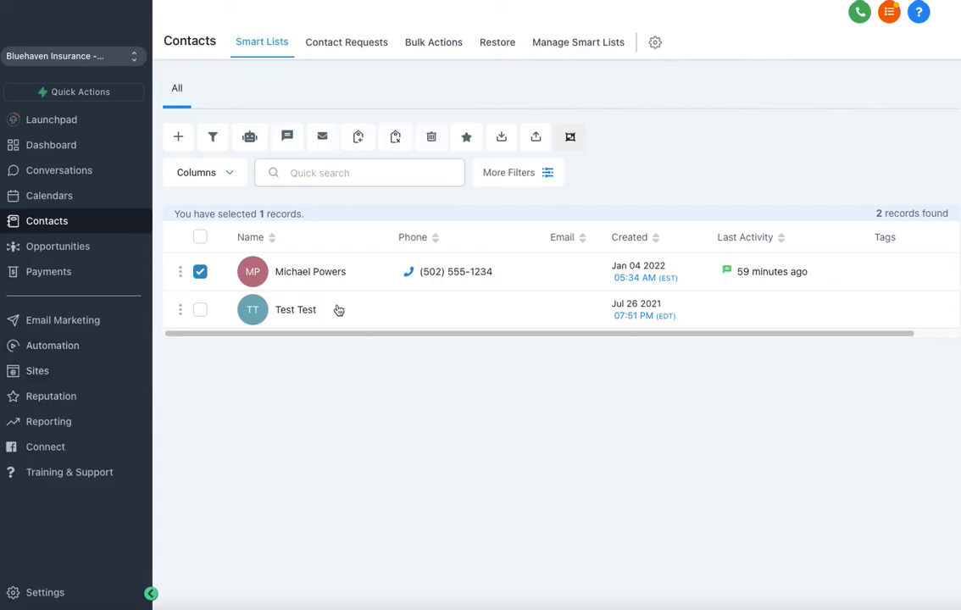
# Start a new opportunity for the contact in the Sales Pipeline at the Lead stage
pyautogui.click(315, 273)
pyautogui.scroll(-4, 288, 343)
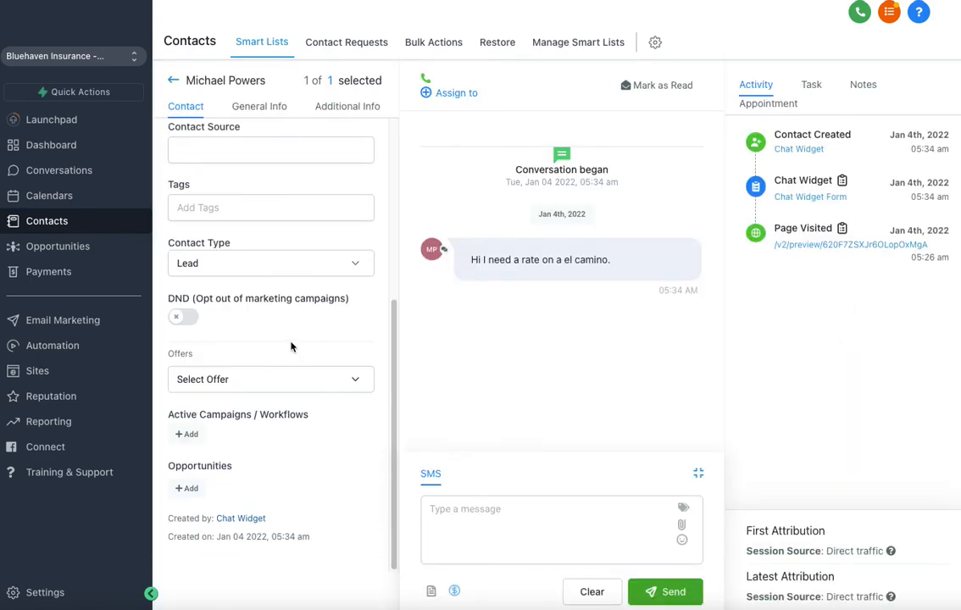
pyautogui.click(187, 488)
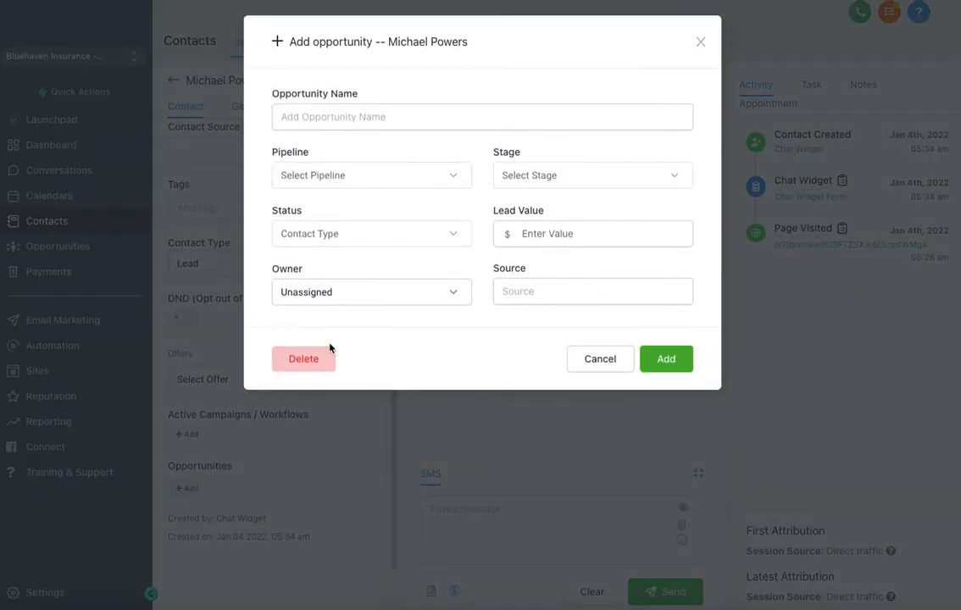
pyautogui.click(358, 178)
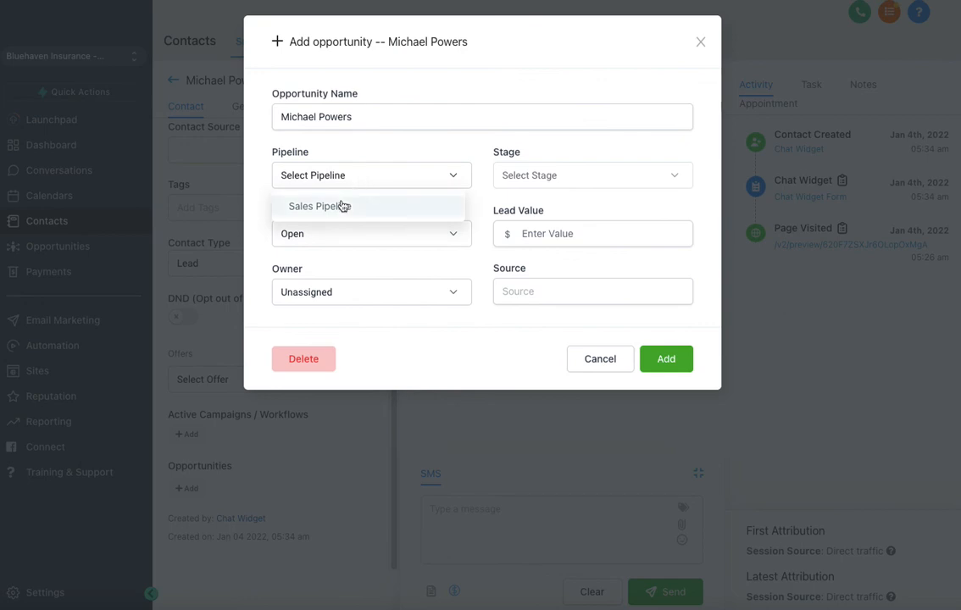
pyautogui.click(343, 206)
pyautogui.click(560, 177)
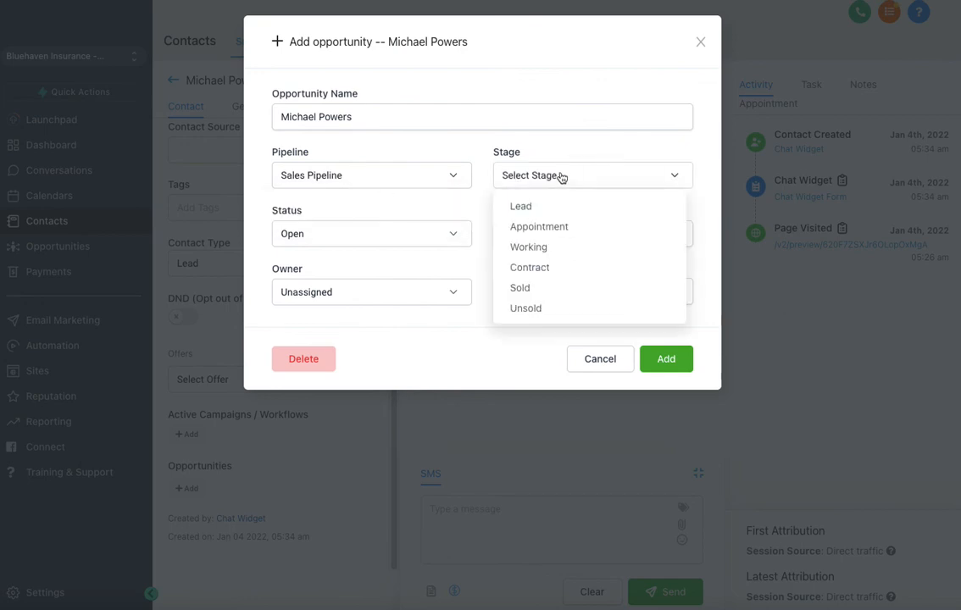
pyautogui.click(531, 209)
# Enter a lead value of 500 and source Referral, then add the opportunity
pyautogui.click(566, 232)
pyautogui.write('500')
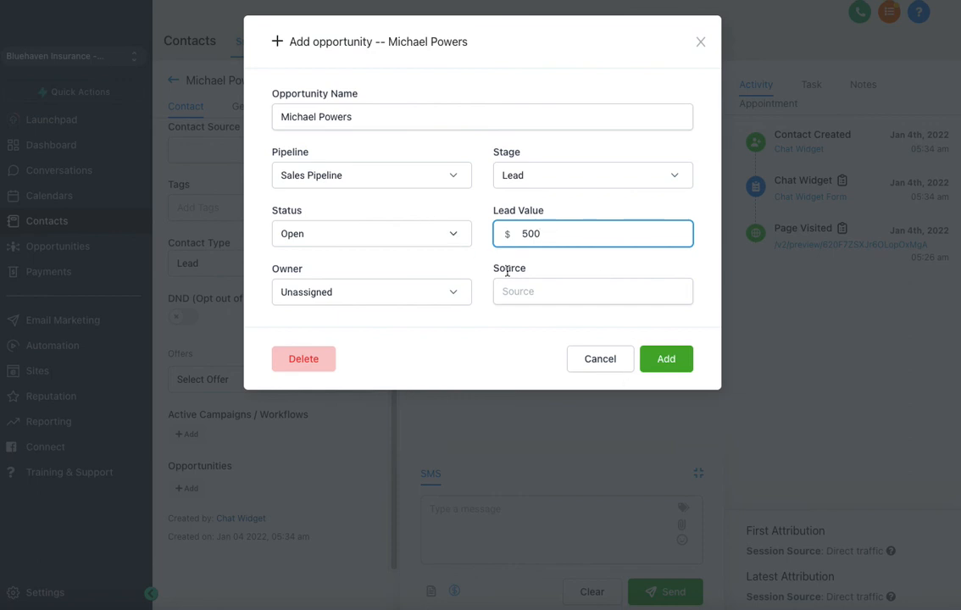
pyautogui.click(525, 290)
pyautogui.write('Referral')
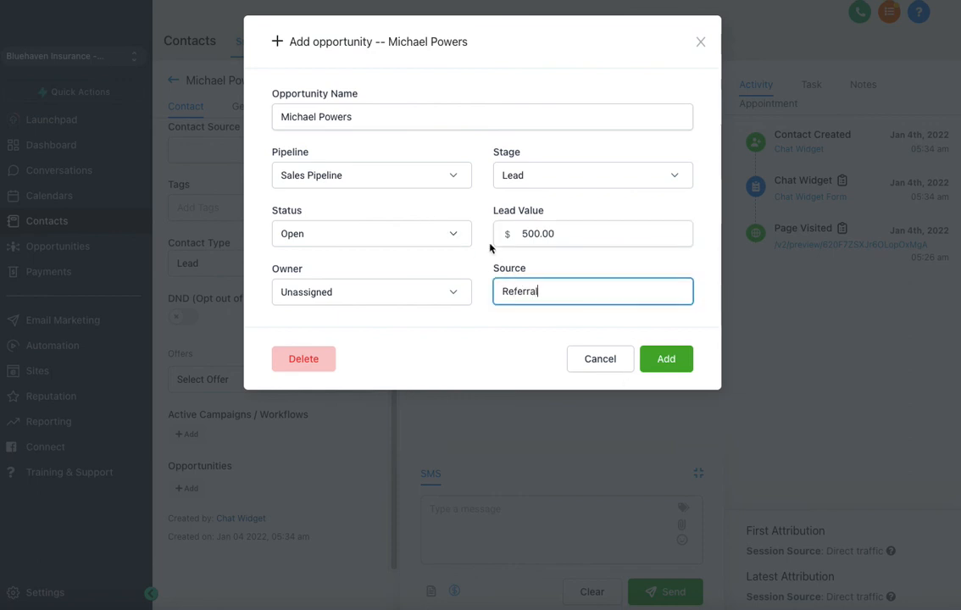
pyautogui.click(666, 361)
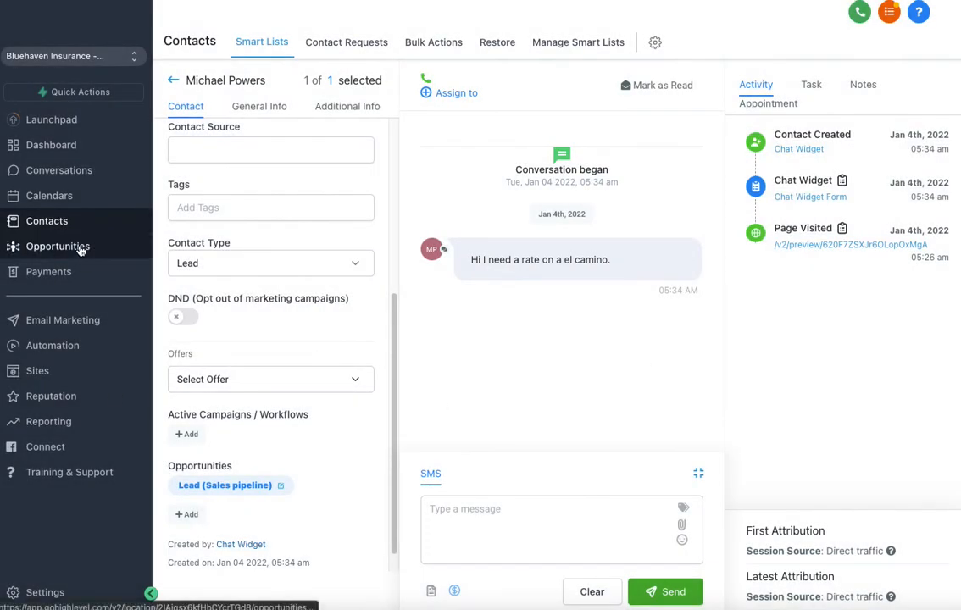
# On the Opportunities board, drag the contact's $500 card from Lead to Appointment, then Working
pyautogui.click(80, 248)
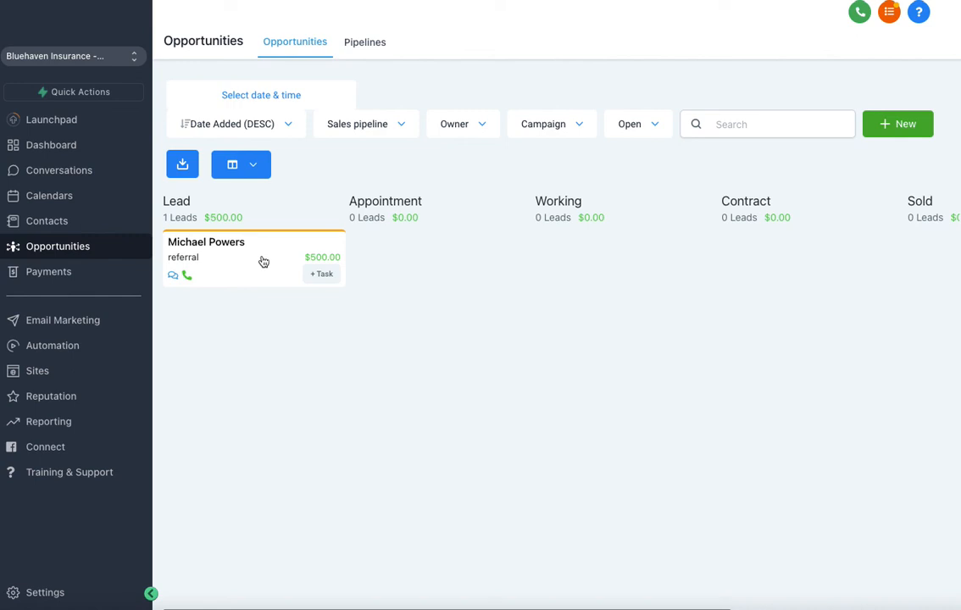
pyautogui.moveTo(263, 252); pyautogui.dragTo(427, 257)
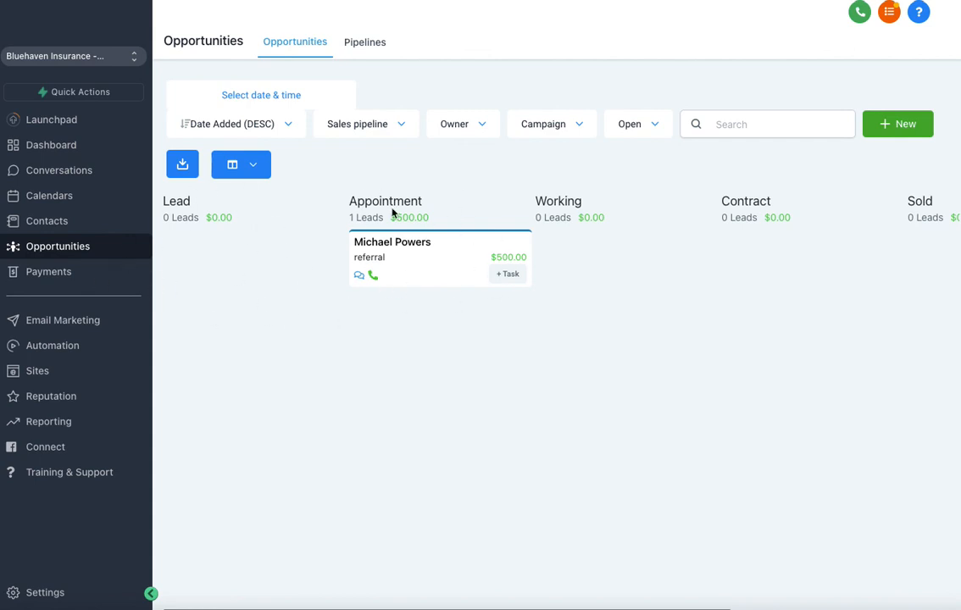
pyautogui.moveTo(456, 245); pyautogui.dragTo(391, 254)
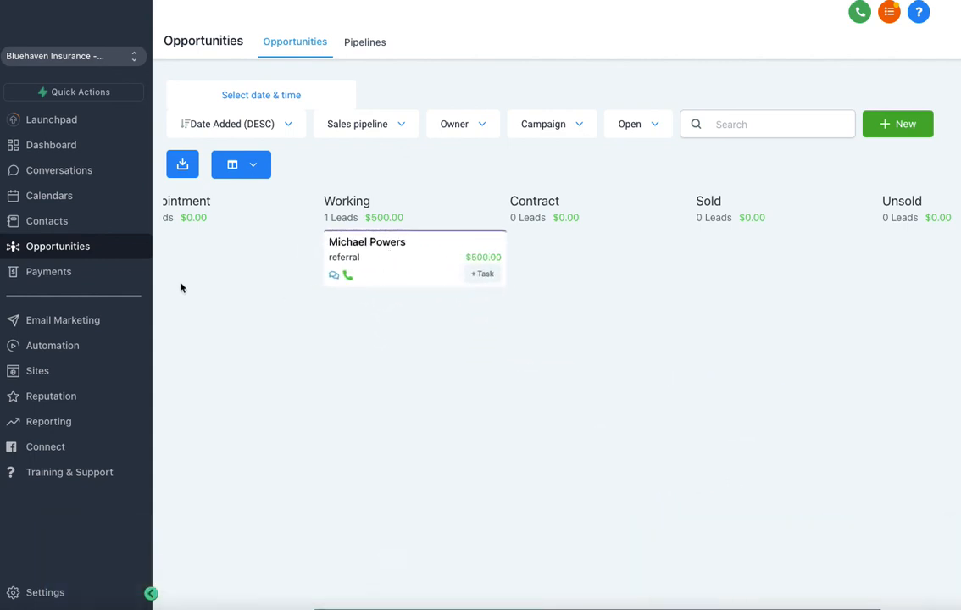